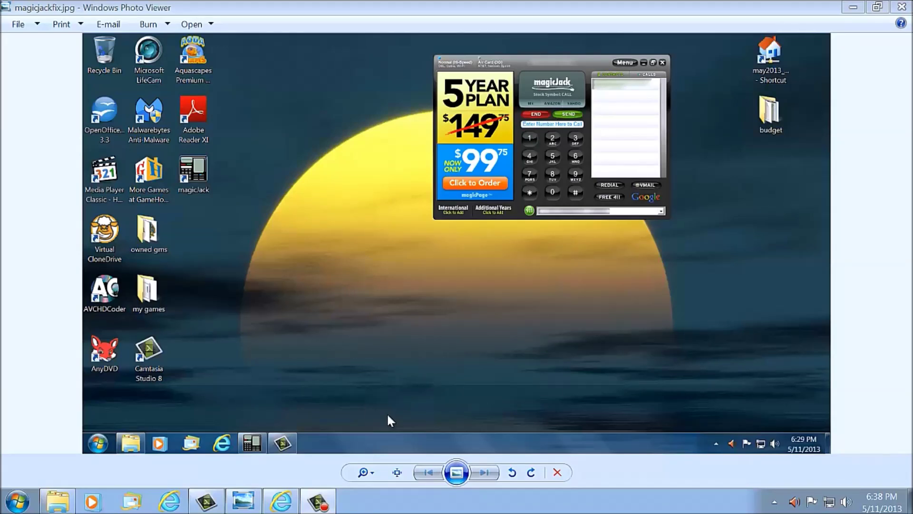
Switch from Photo Viewer to Internet Explorer showing the Google.ca homepage
{"action": "left_click", "coordinate": [282, 505]}
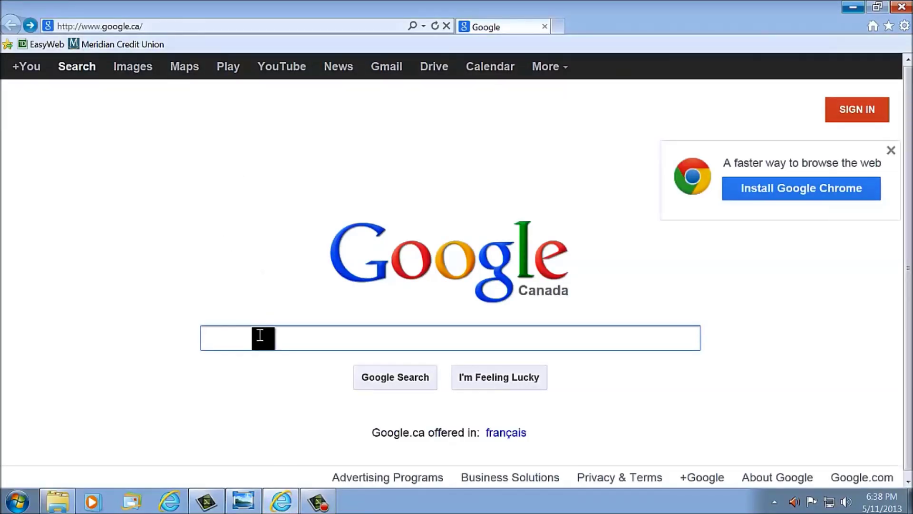
Search Google for 'run magic jack as a service' and open the 'Run MagicJack as a Windows Service' result
{"action": "type", "text": "run ma"}
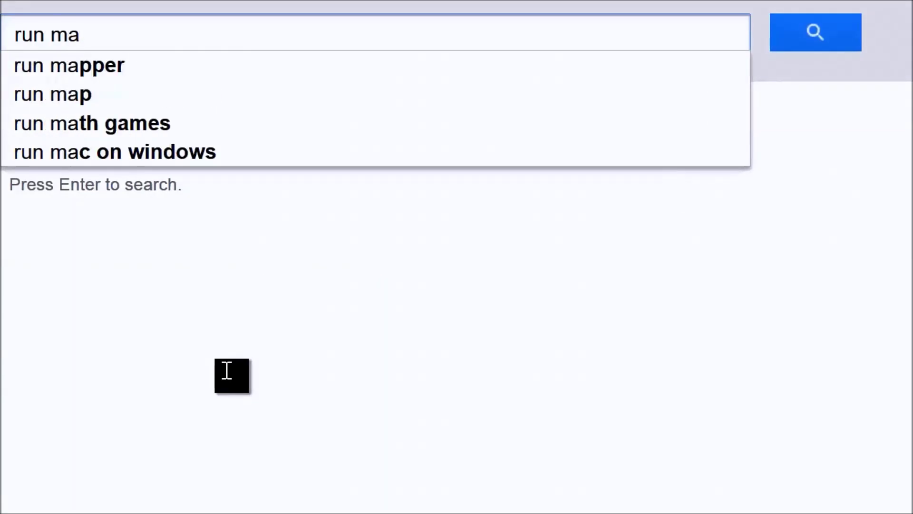
{"action": "type", "text": "g"}
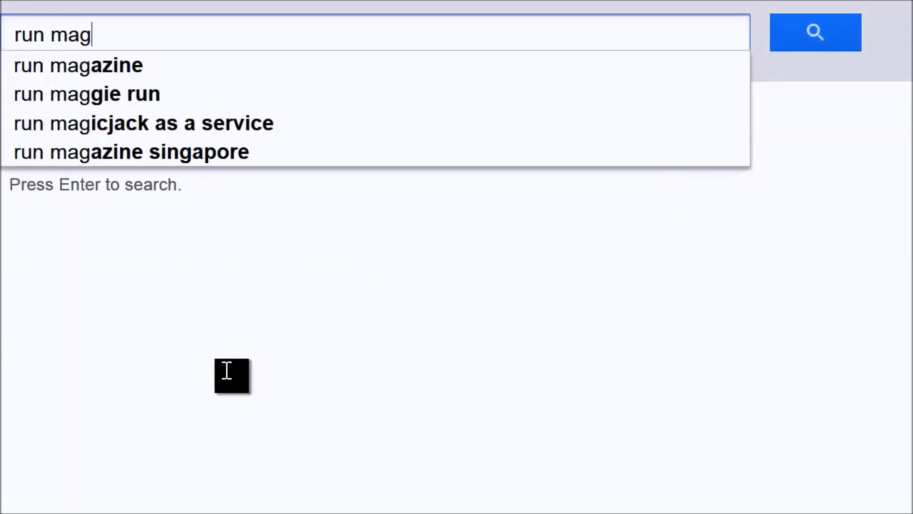
{"action": "type", "text": "ic jac"}
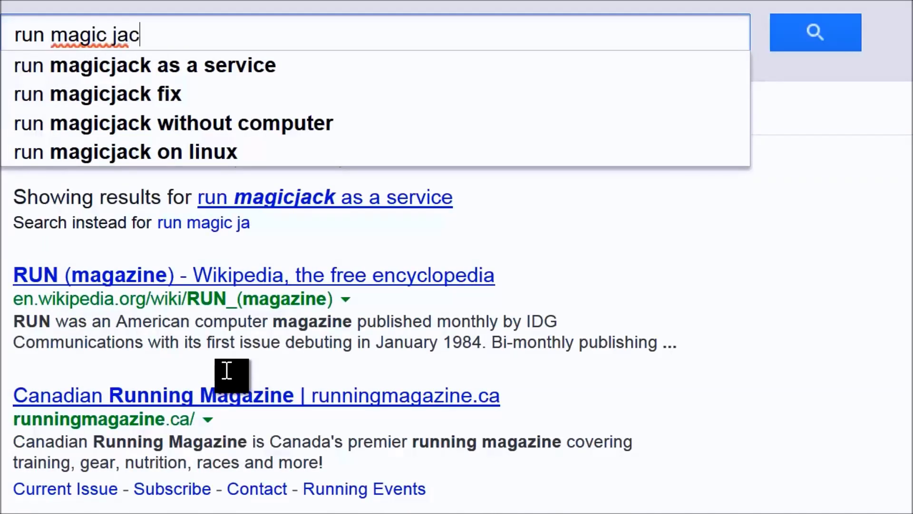
{"action": "type", "text": "k as a"}
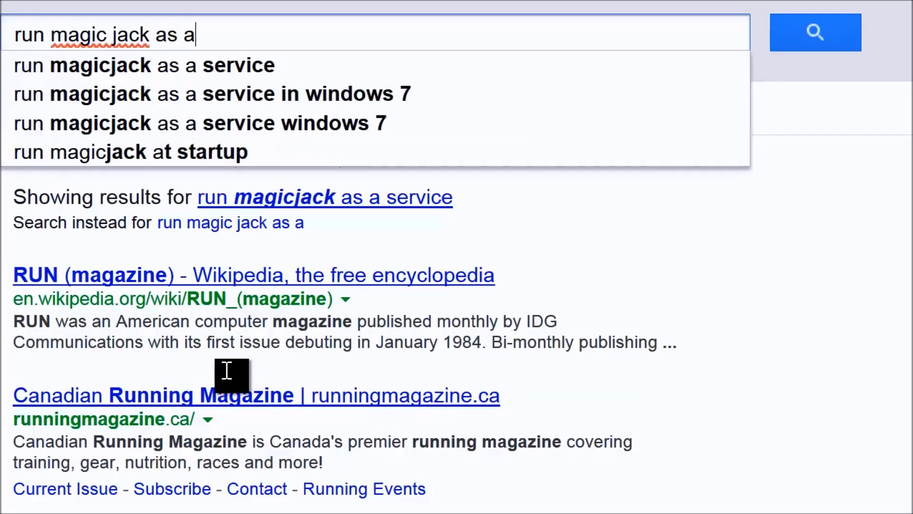
{"action": "type", "text": " servic"}
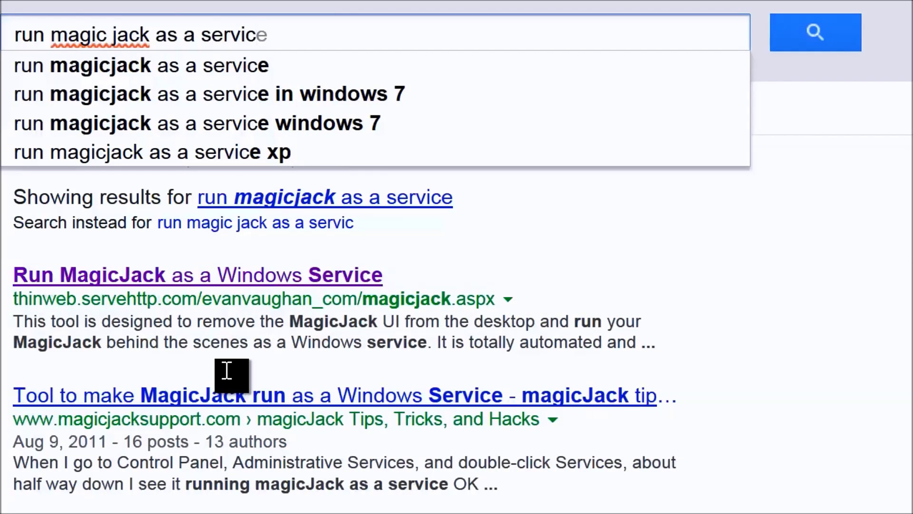
{"action": "type", "text": "e"}
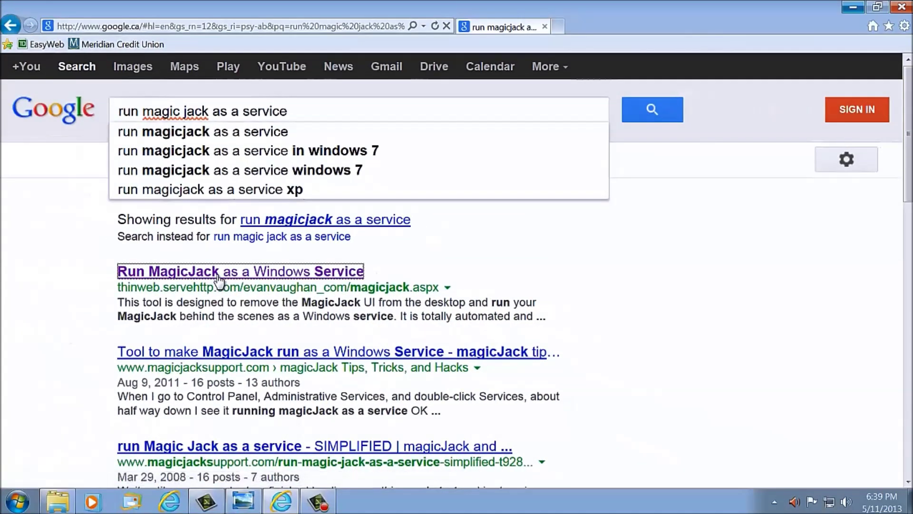
{"action": "left_click", "coordinate": [204, 275]}
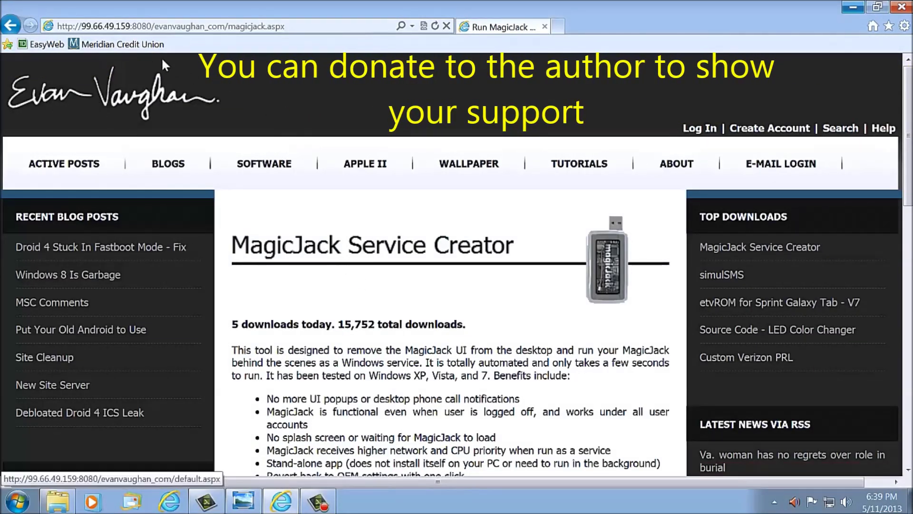
Start the MagicJack Service Creator download from the page, then close Internet Explorer
{"action": "left_click", "coordinate": [302, 27]}
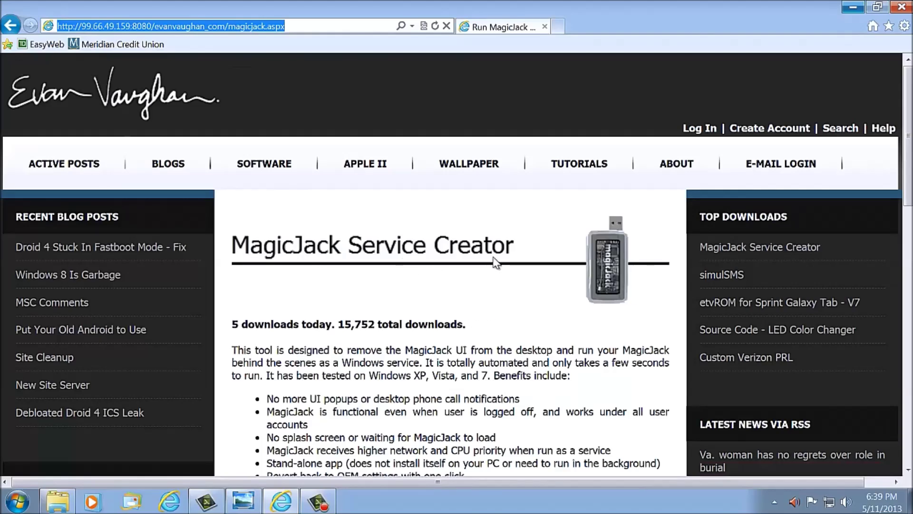
{"action": "left_click", "coordinate": [514, 352]}
{"action": "scroll", "coordinate": [512, 353], "scroll_direction": "down", "scroll_amount": 3}
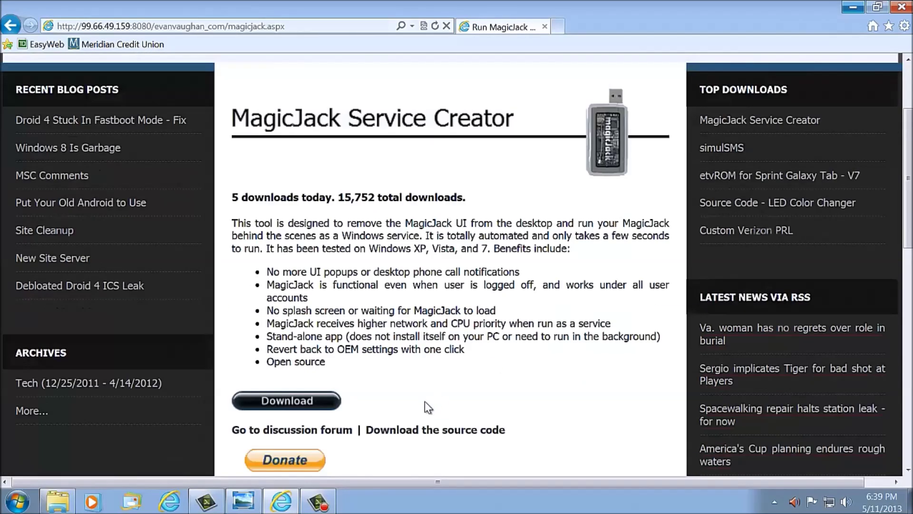
{"action": "left_click", "coordinate": [305, 404]}
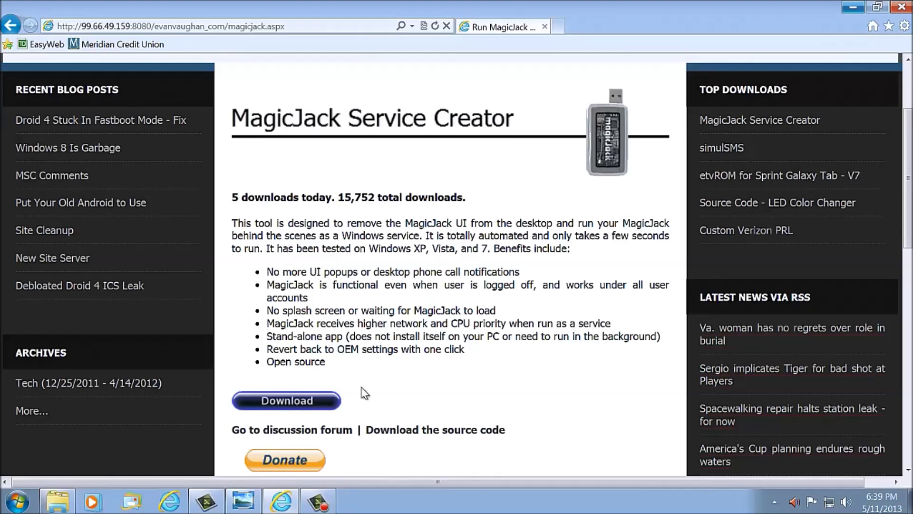
{"action": "left_click", "coordinate": [900, 7]}
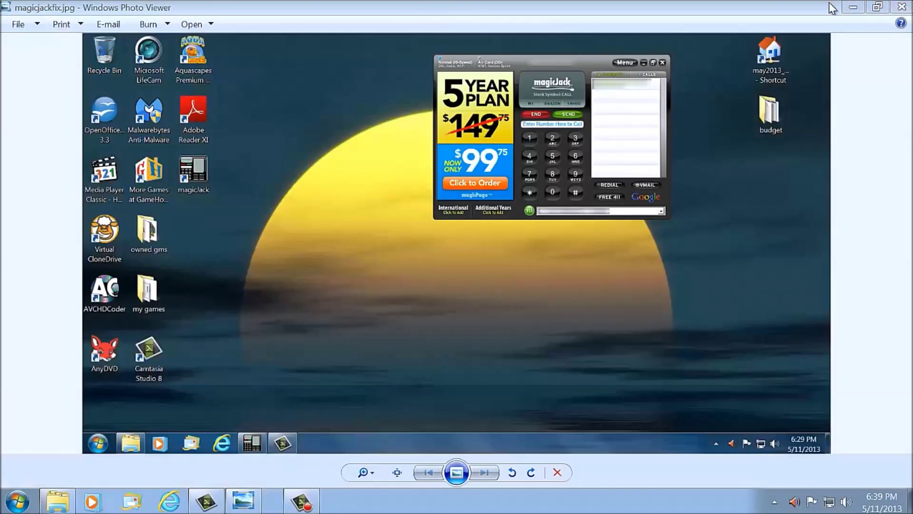
Close Photo Viewer and browse to Backup drive (G:) > Gateway to XP > Magicjack plugins purchase > stopmagicjackpopup)run as service
{"action": "left_click", "coordinate": [894, 8]}
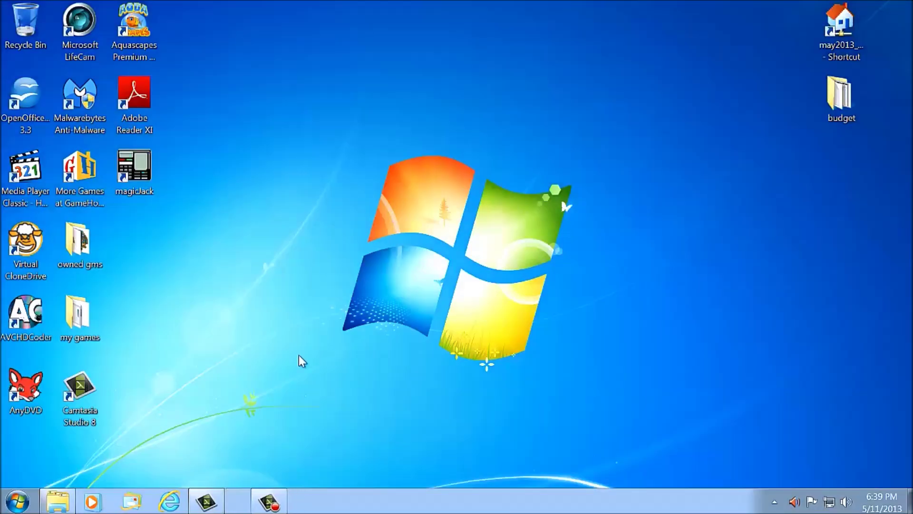
{"action": "left_click", "coordinate": [22, 499]}
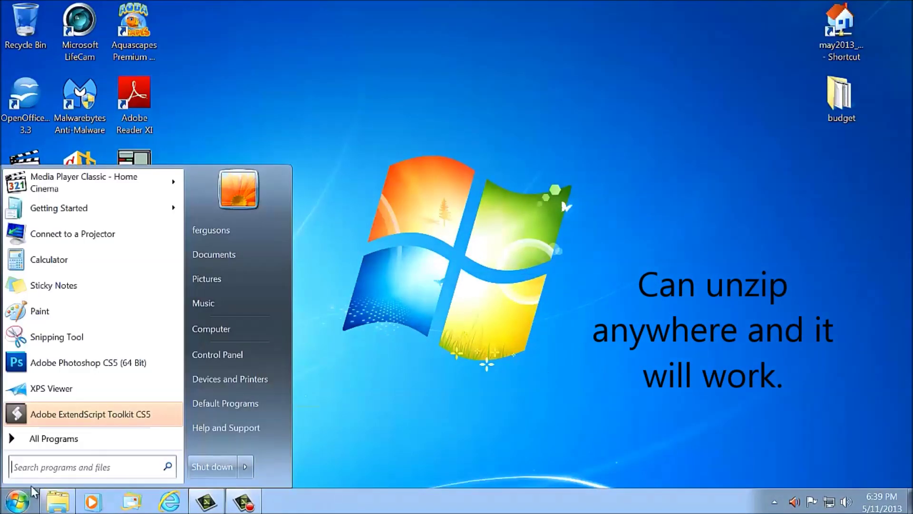
{"action": "left_click", "coordinate": [199, 329]}
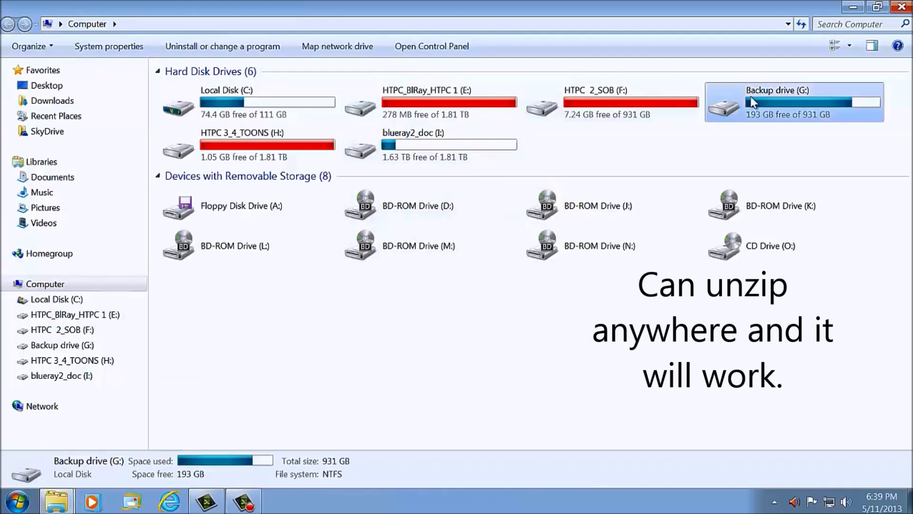
{"action": "double_click", "coordinate": [732, 102]}
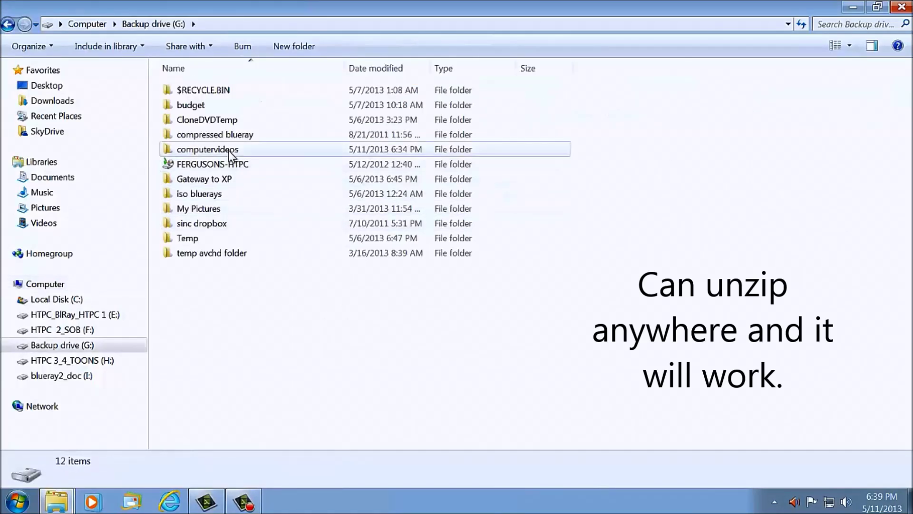
{"action": "double_click", "coordinate": [215, 177]}
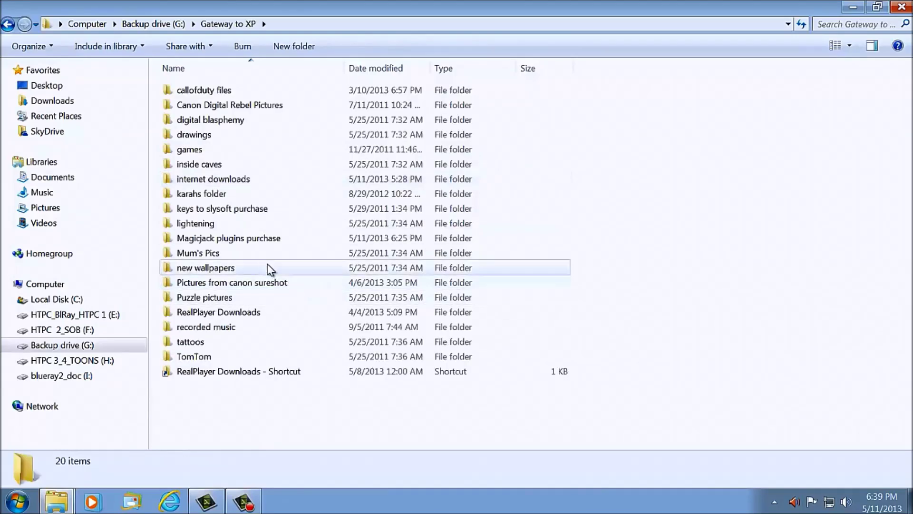
{"action": "double_click", "coordinate": [258, 239]}
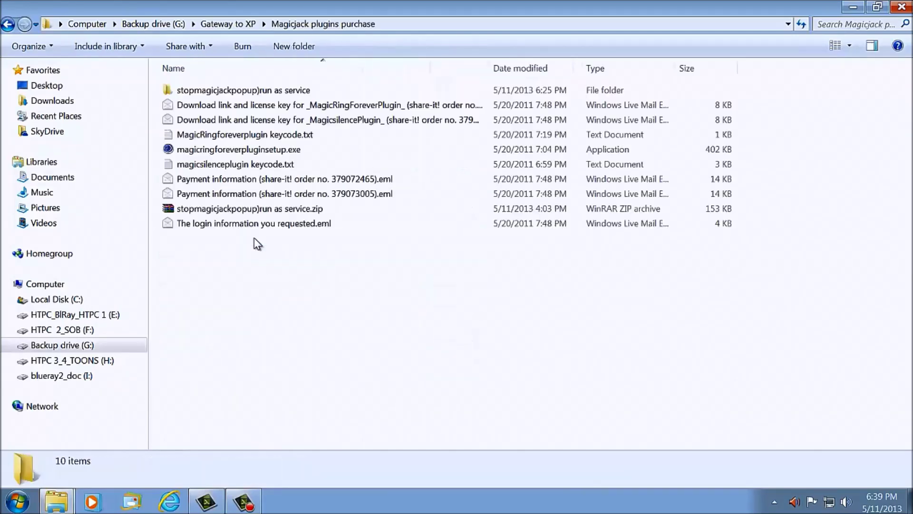
{"action": "double_click", "coordinate": [241, 209]}
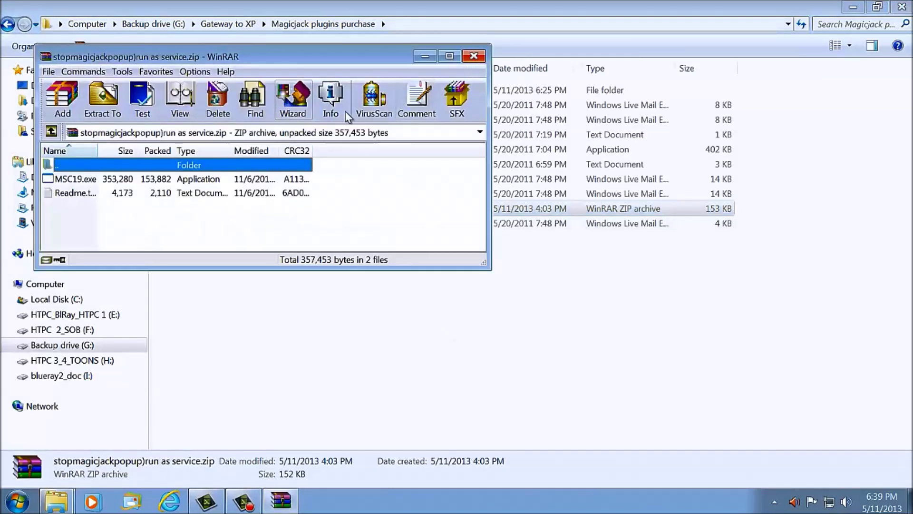
{"action": "left_click", "coordinate": [474, 56]}
{"action": "double_click", "coordinate": [181, 91]}
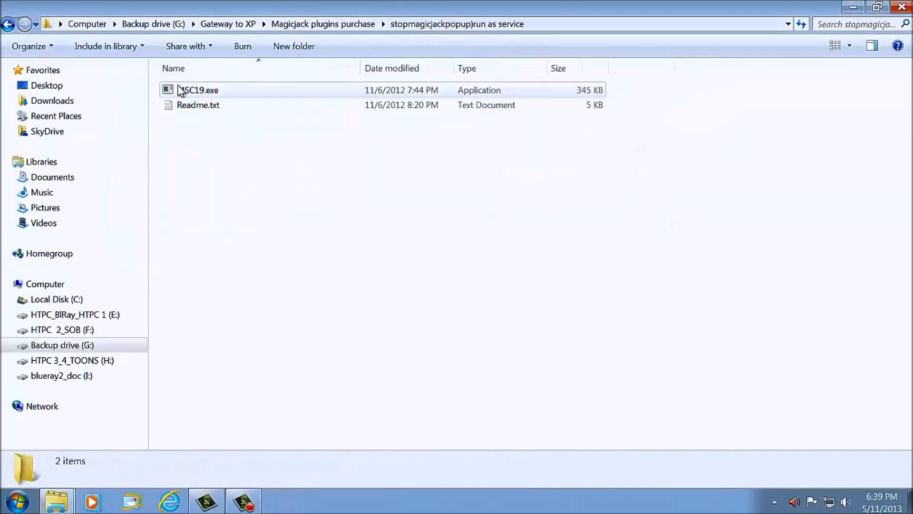
Launch MSC19.exe, install the MagicJack Windows service until it reports currently installed, then close the tool
{"action": "double_click", "coordinate": [214, 91]}
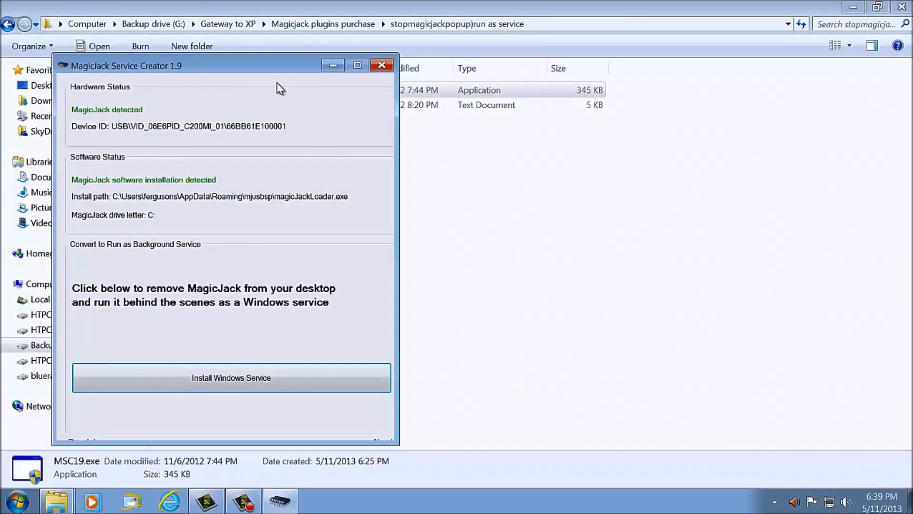
{"action": "left_click_drag", "start_coordinate": [272, 67], "coordinate": [441, 27]}
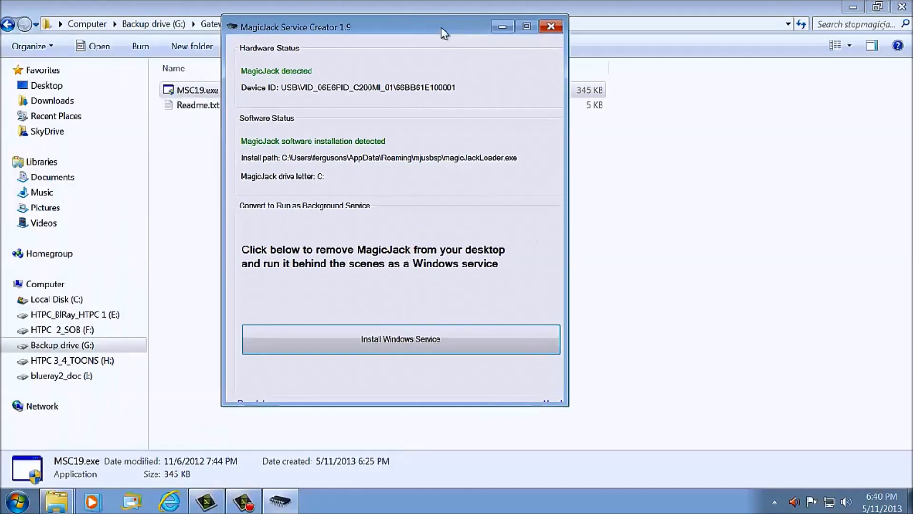
{"action": "left_click", "coordinate": [383, 345]}
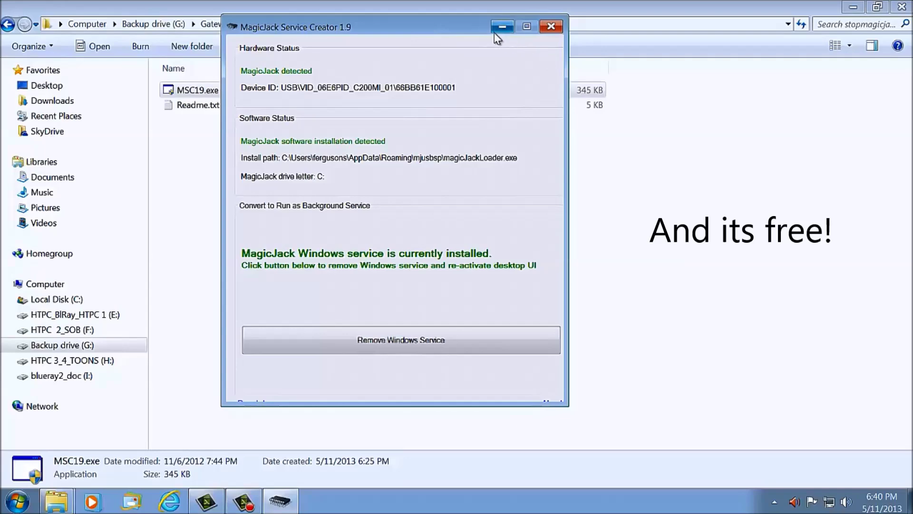
{"action": "left_click", "coordinate": [559, 27]}
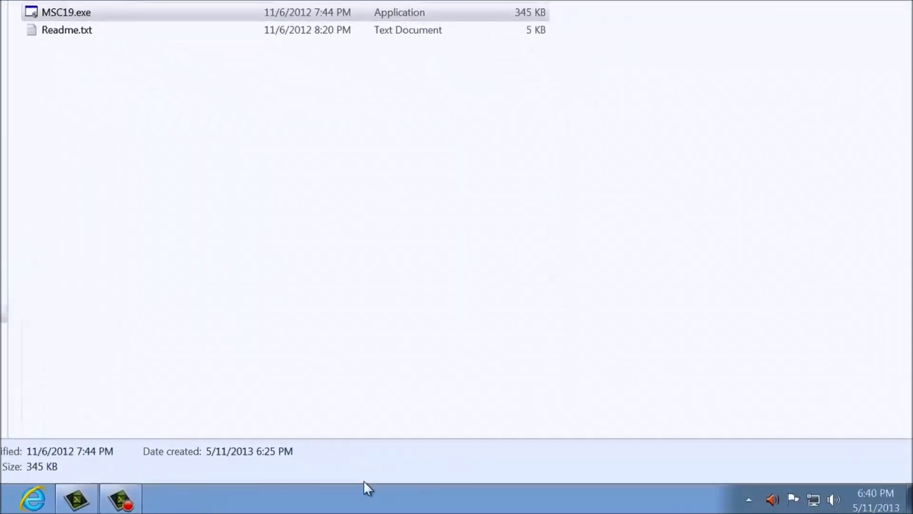
Check the hidden tray icons and close the run as service folder window to reveal the desktop
{"action": "left_click", "coordinate": [751, 500]}
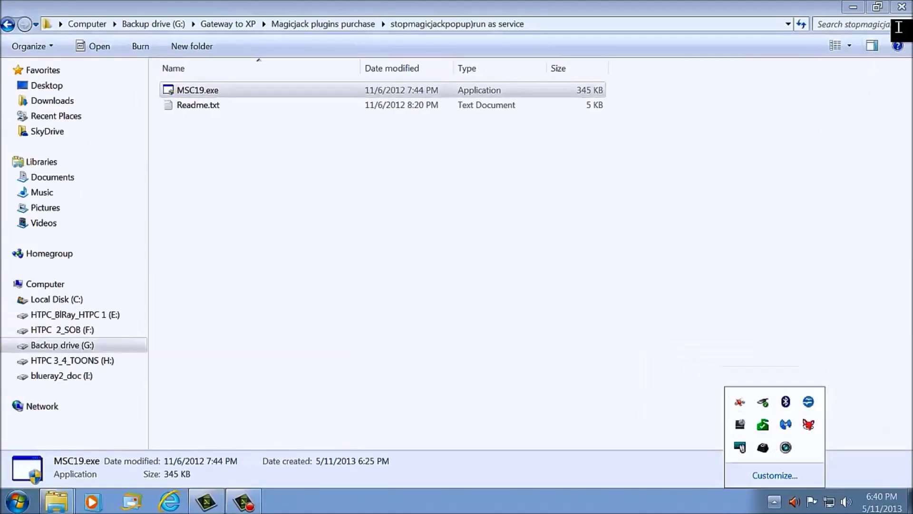
{"action": "left_click", "coordinate": [902, 11]}
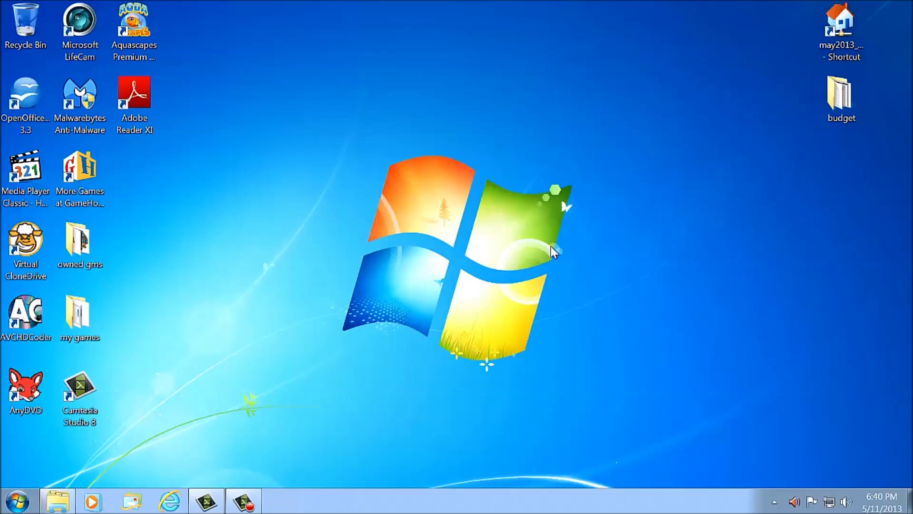
{"action": "key", "text": "c"}
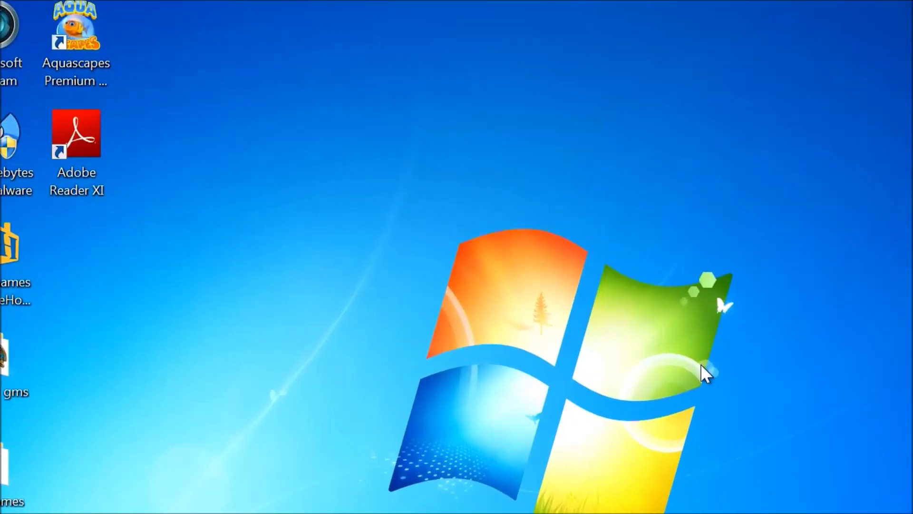
{"action": "key", "text": "ctrl+shift+Escape"}
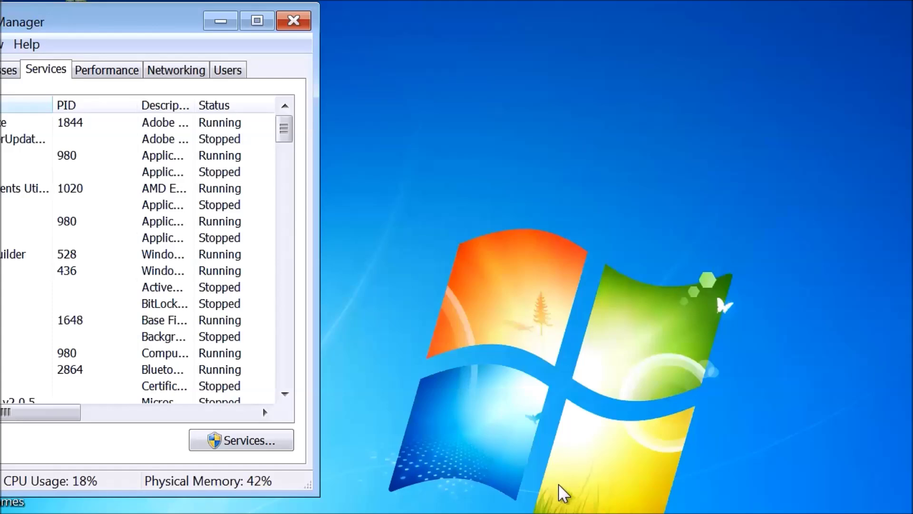
{"action": "left_click_drag", "start_coordinate": [76, 26], "coordinate": [425, 33]}
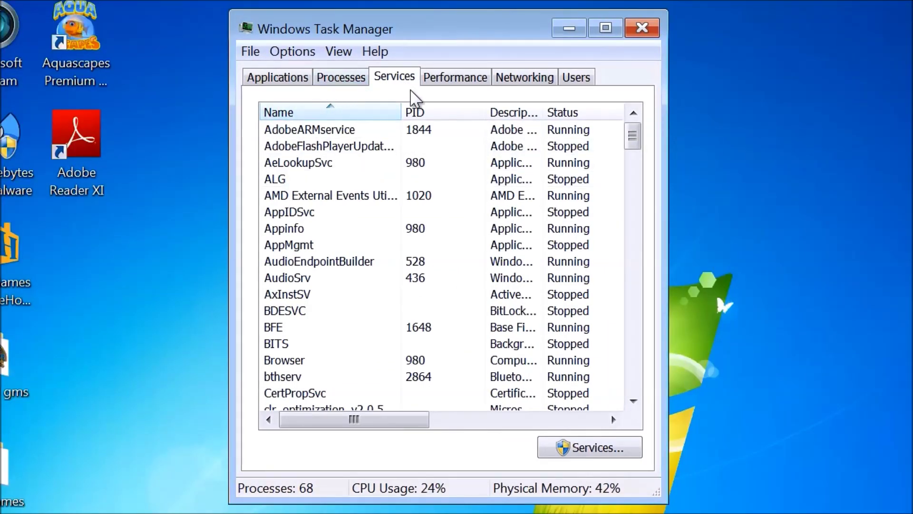
{"action": "left_click_drag", "start_coordinate": [401, 112], "coordinate": [510, 130]}
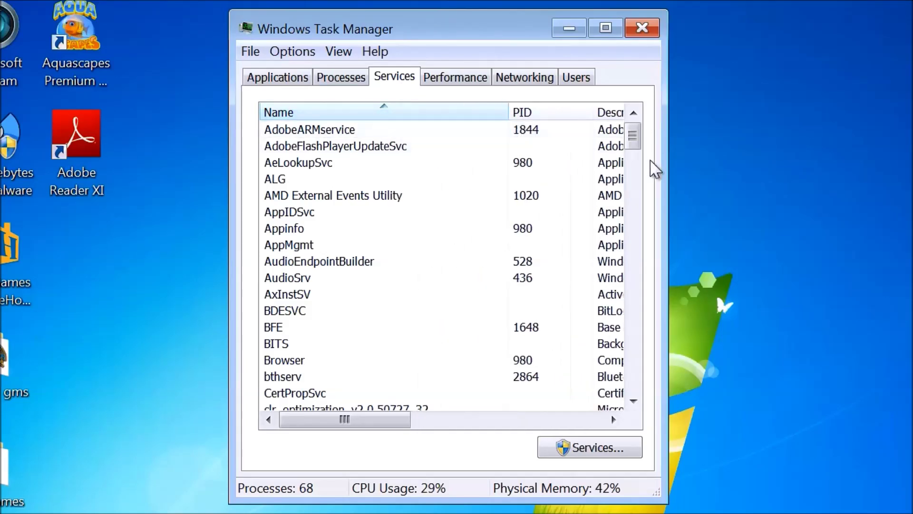
{"action": "left_click_drag", "start_coordinate": [637, 145], "coordinate": [640, 231]}
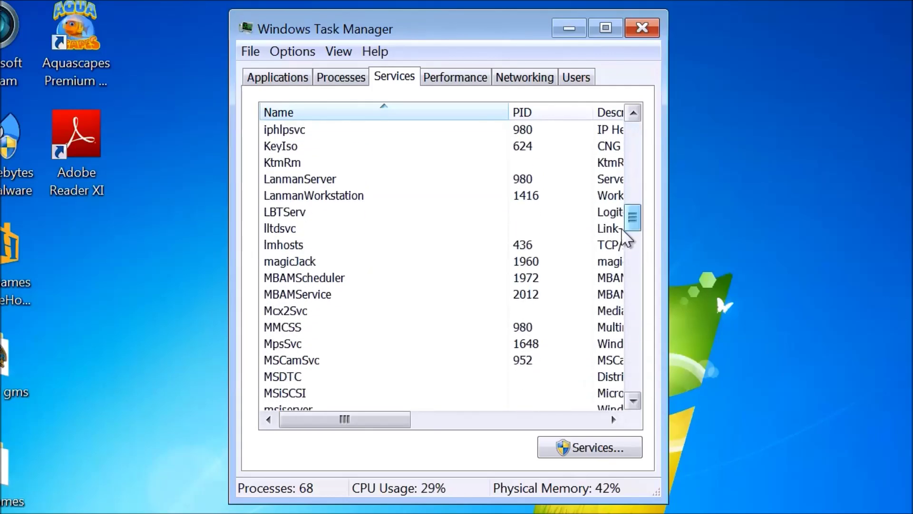
{"action": "left_click", "coordinate": [323, 263]}
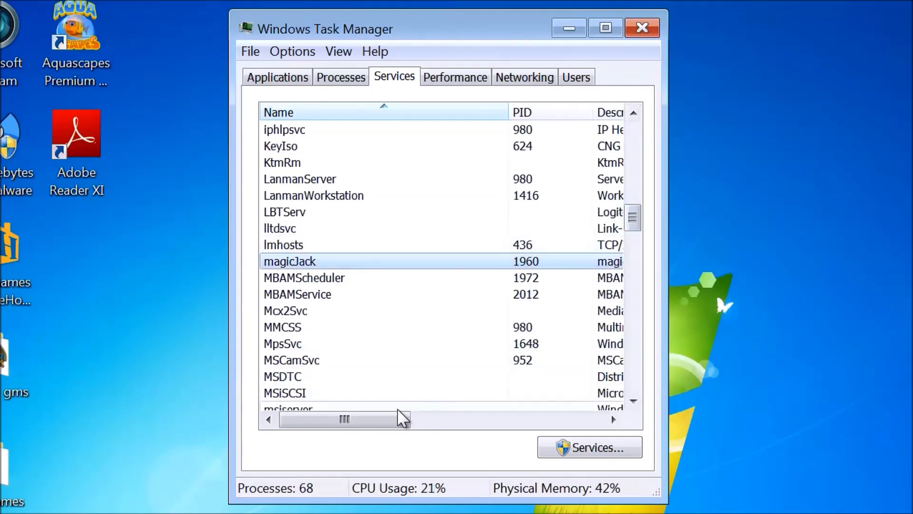
{"action": "mouse_move", "coordinate": [384, 423]}
{"action": "left_mouse_down"}
{"action": "mouse_move", "coordinate": [447, 431]}
{"action": "mouse_move", "coordinate": [373, 430]}
{"action": "left_mouse_up"}
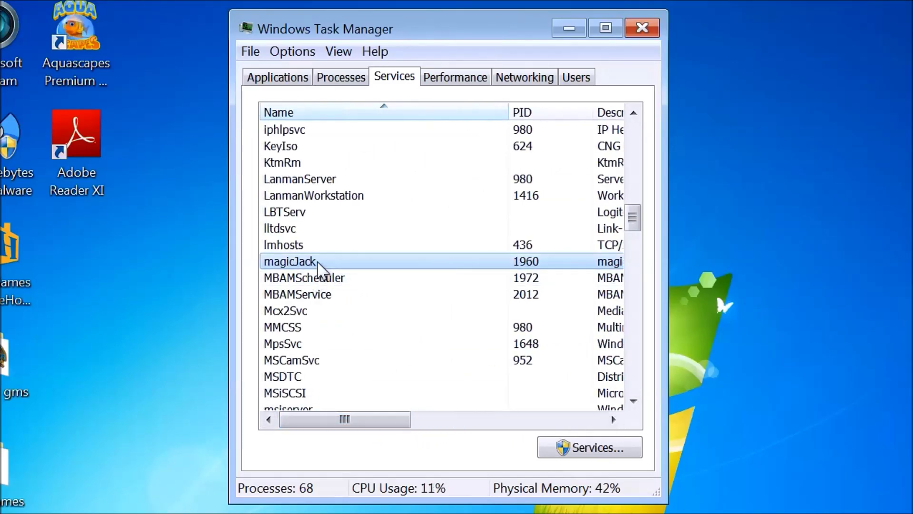
{"action": "left_click", "coordinate": [643, 28]}
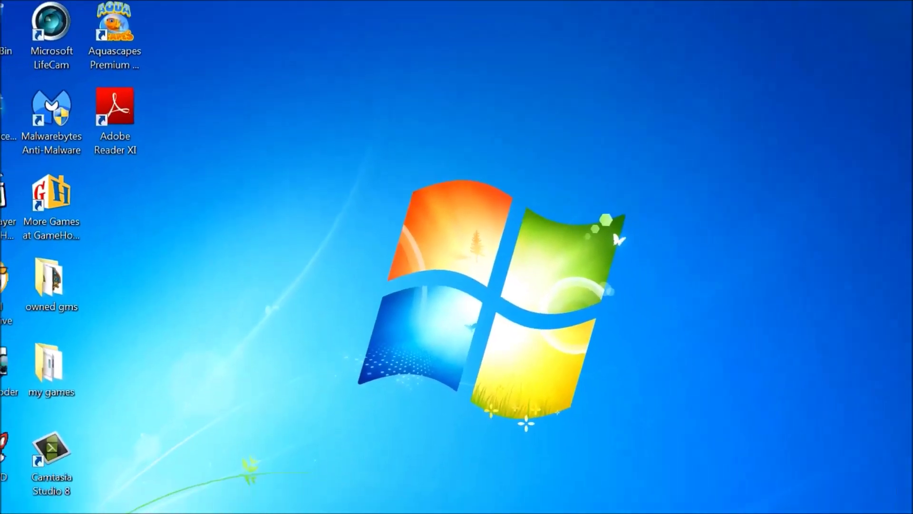
Browse Computer > Backup drive (G:) > Gateway to XP > Magicjack plugins purchase and relaunch MSC19.exe
{"action": "left_click", "coordinate": [18, 501]}
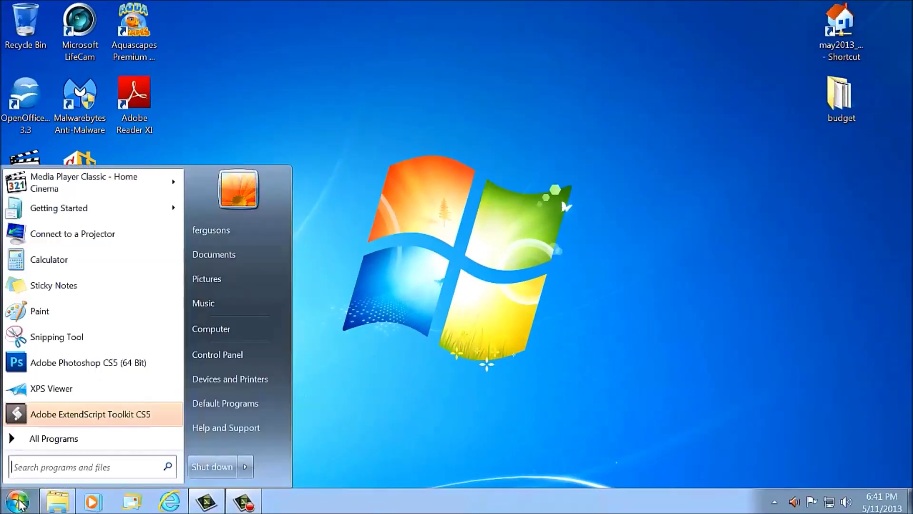
{"action": "left_click", "coordinate": [223, 327]}
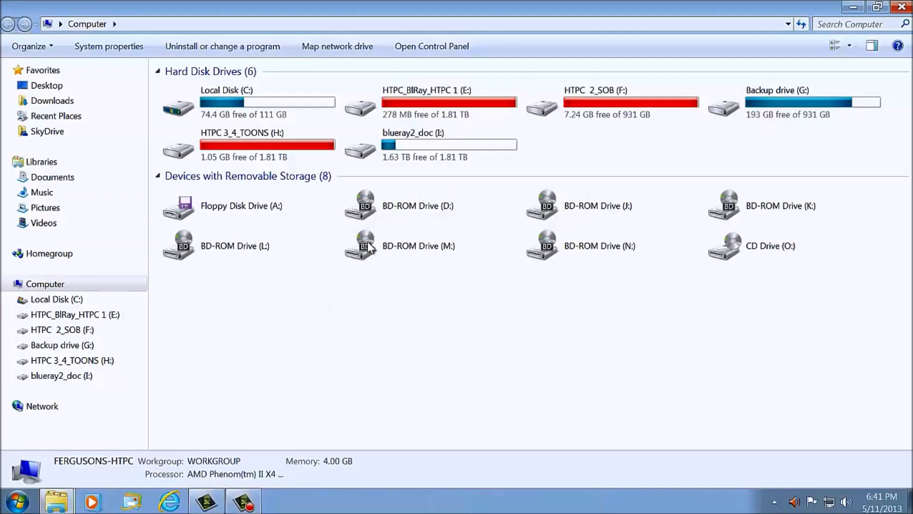
{"action": "double_click", "coordinate": [803, 109]}
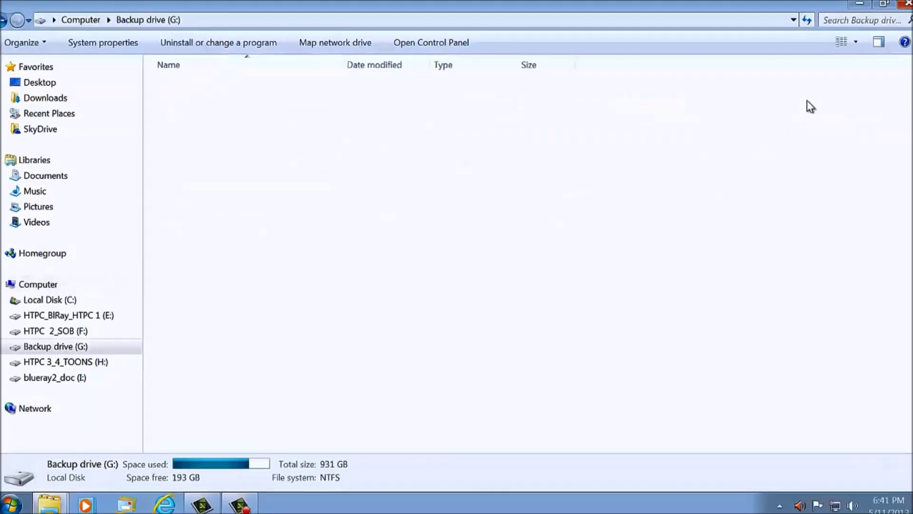
{"action": "double_click", "coordinate": [116, 155]}
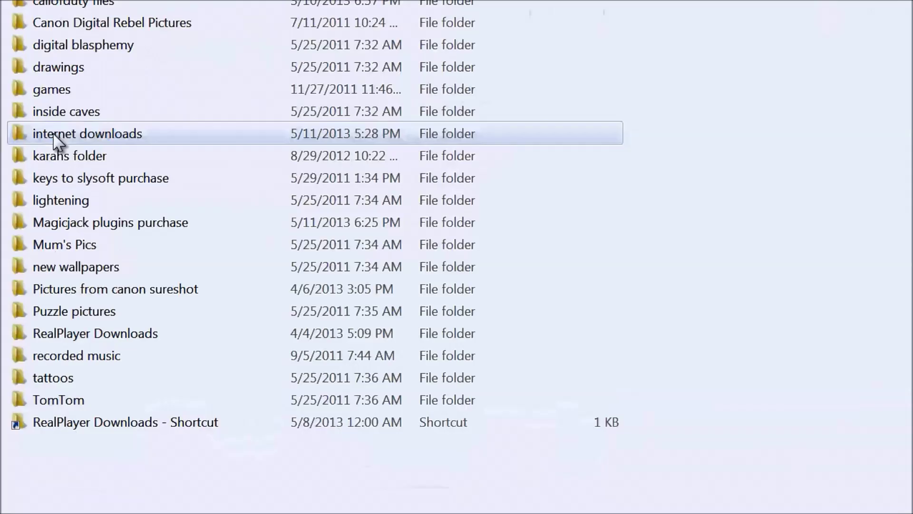
{"action": "double_click", "coordinate": [48, 222]}
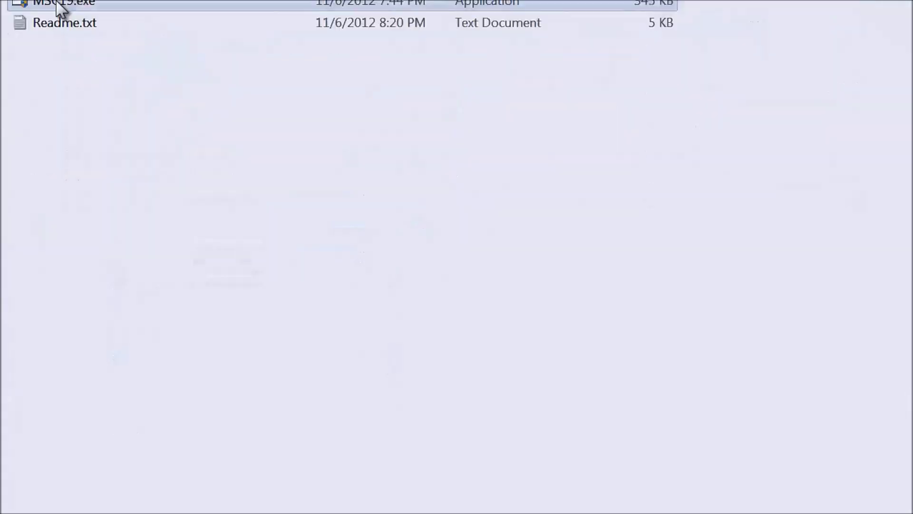
{"action": "double_click", "coordinate": [60, 4]}
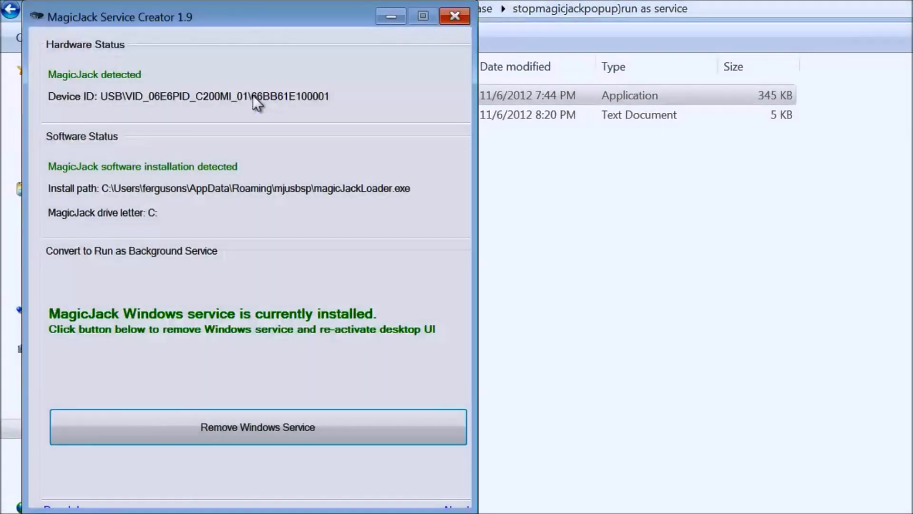
Start removing the MagicJack Windows service with Remove Windows Service
{"action": "left_click", "coordinate": [215, 424]}
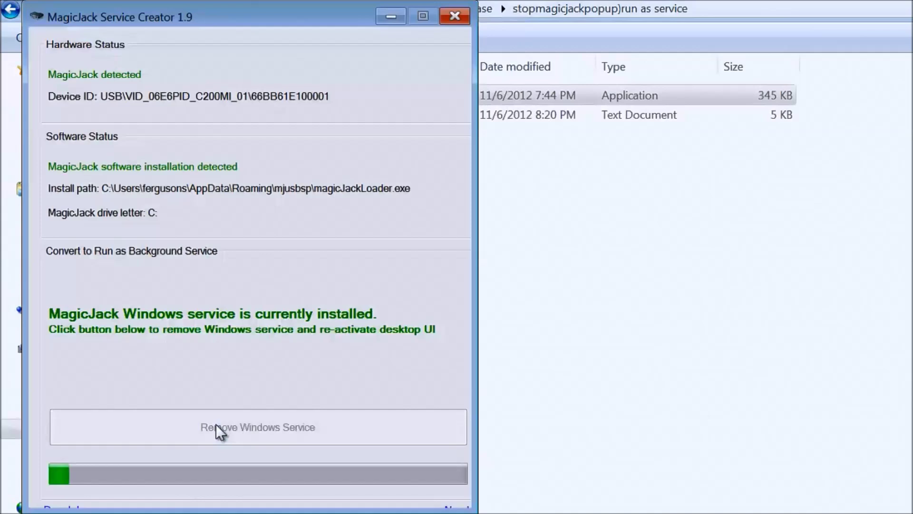